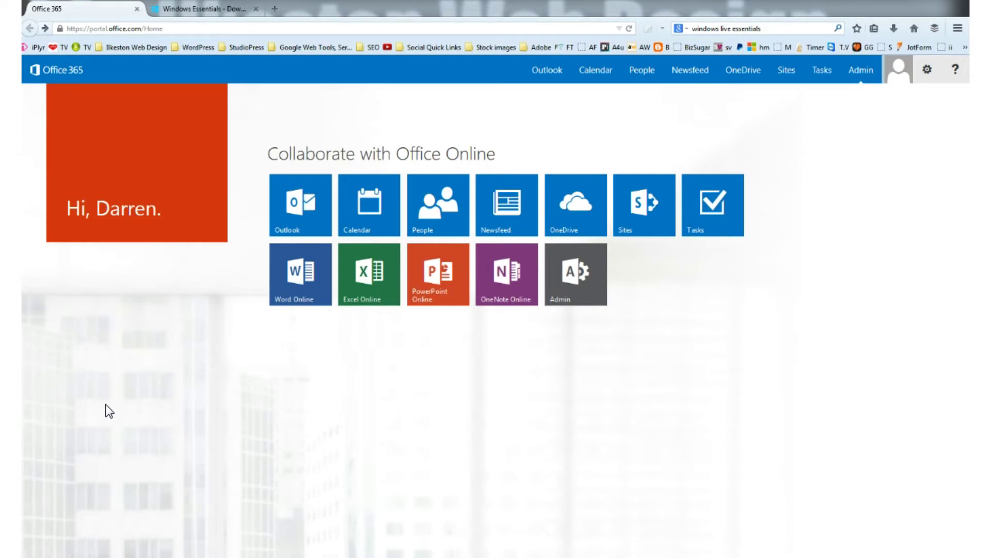
# - Search 'live mail' in the Start menu and launch Windows Live Mail
pyautogui.press('super')
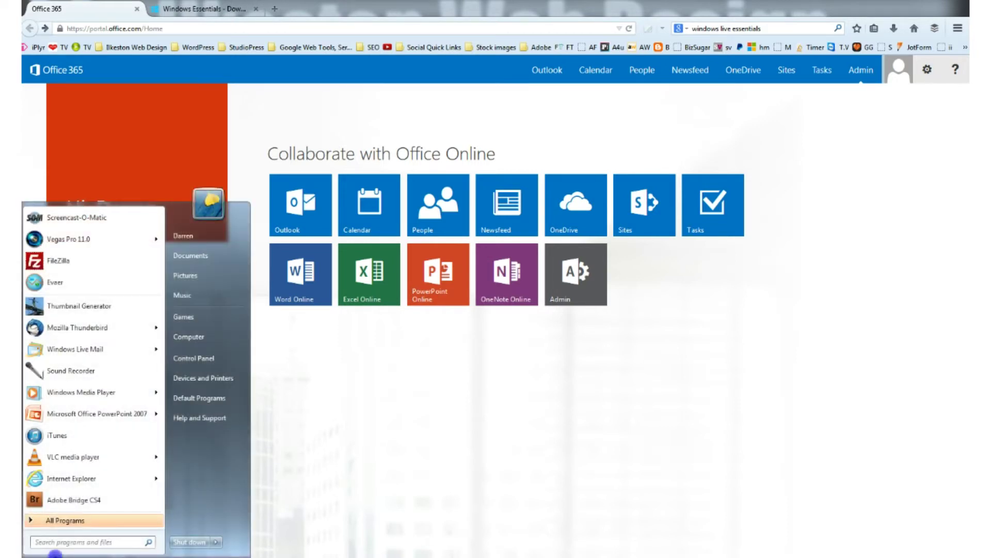
pyautogui.write('live mail')
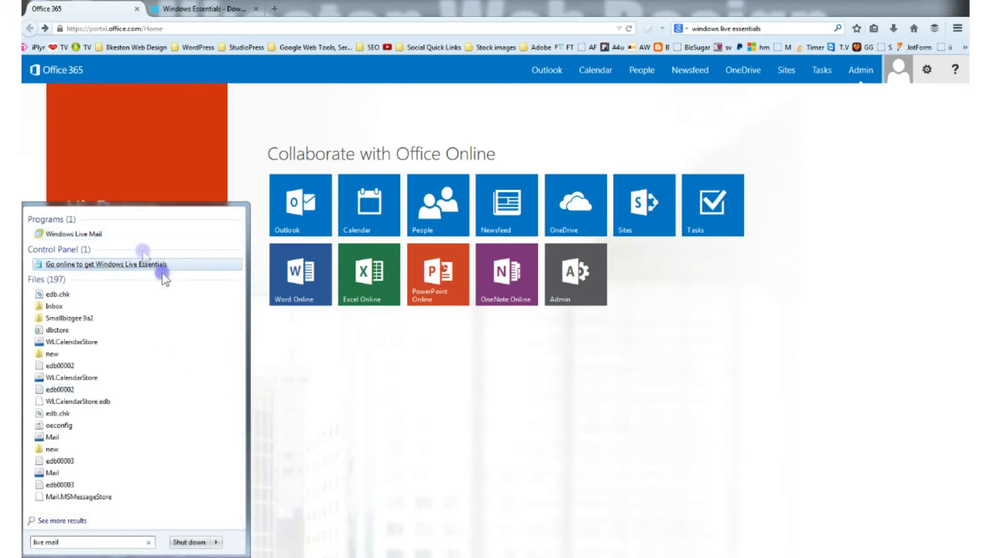
pyautogui.click(92, 238)
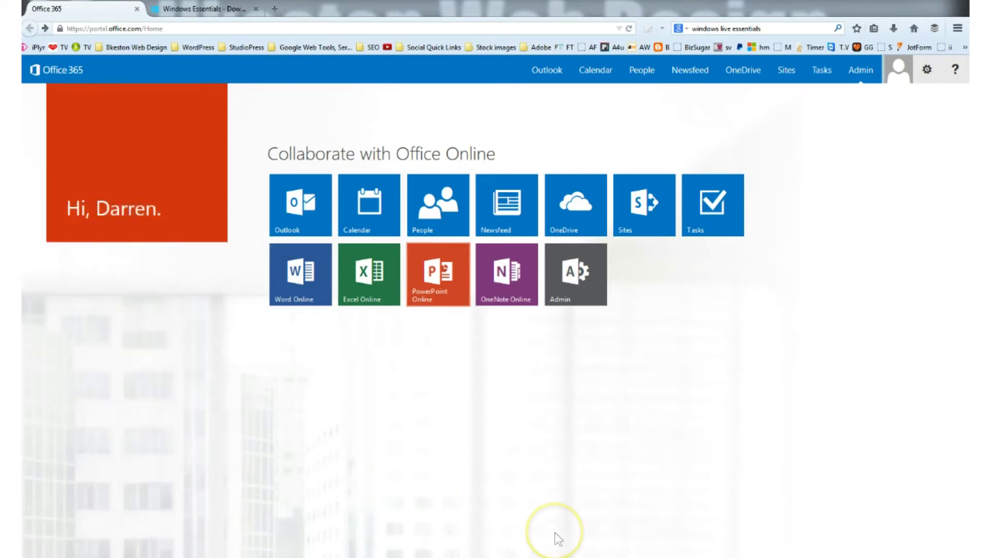
# - Read the 'Testing Office 365 email inbox' message in Outlook Web App, then go back to Windows Essentials
pyautogui.click(299, 213)
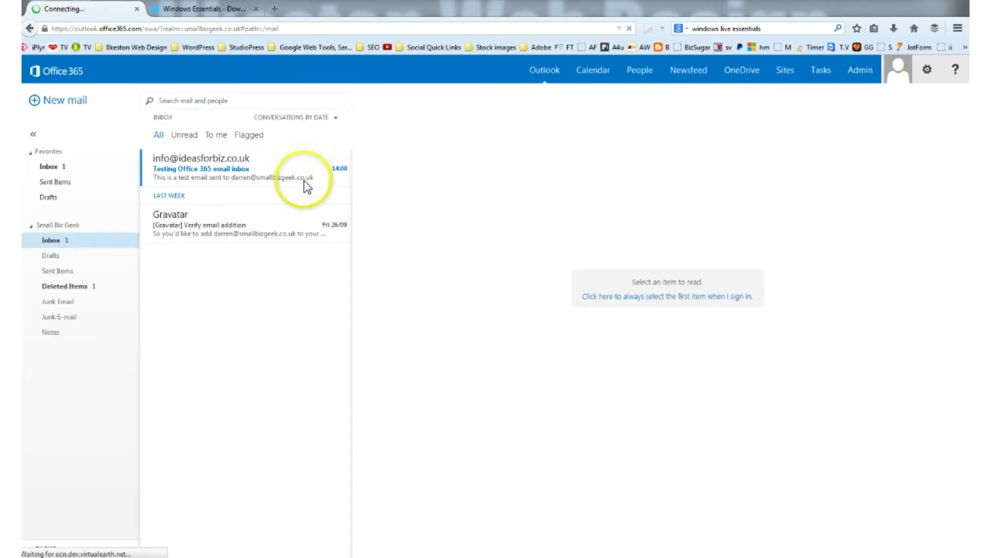
pyautogui.click(282, 164)
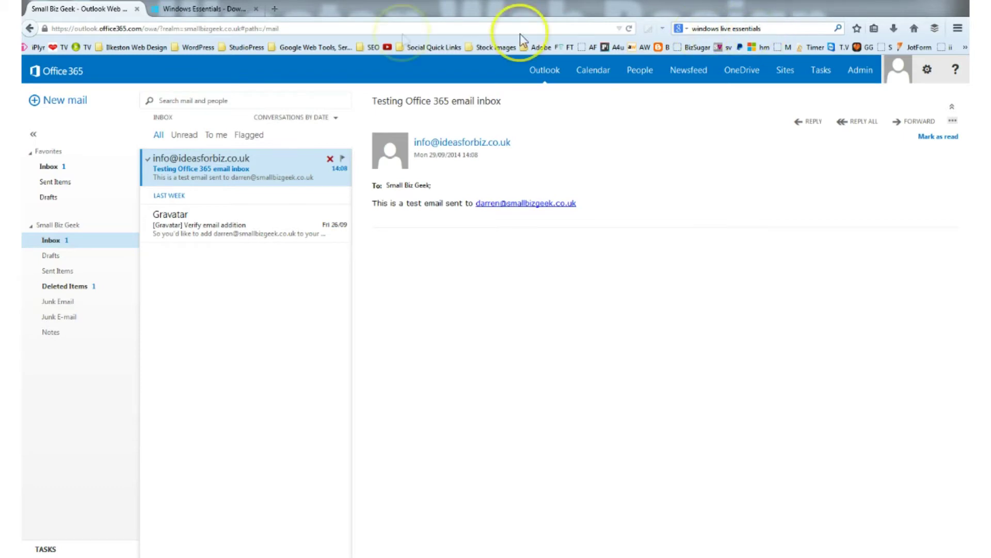
pyautogui.click(209, 10)
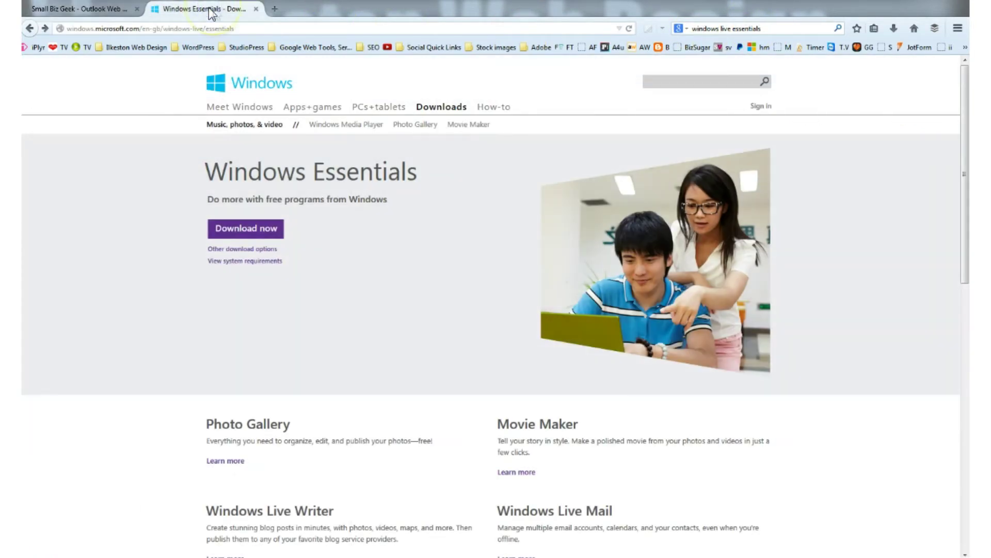
# - Search 'windows live essentials', open the official download page, then bring up Windows Live Mail
pyautogui.click(790, 28)
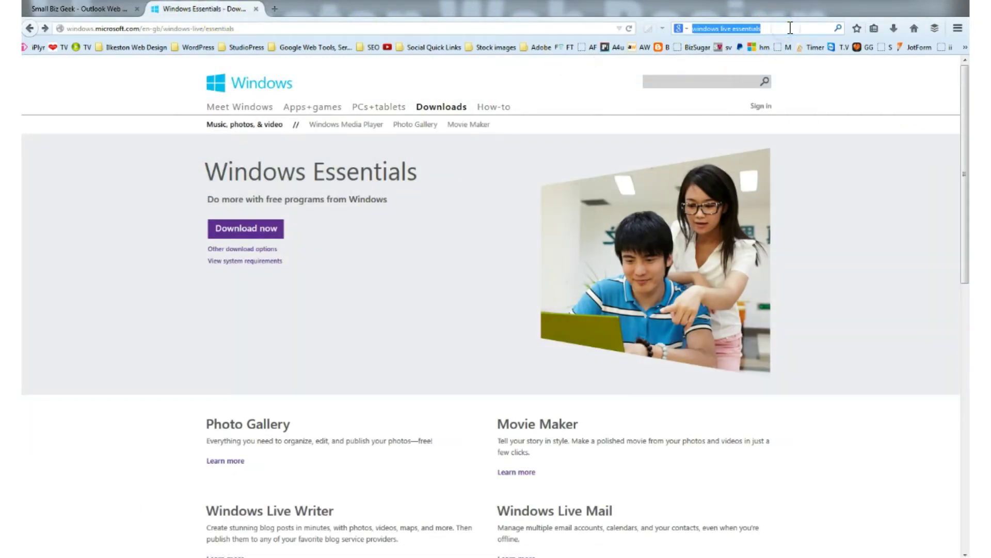
pyautogui.press('Return')
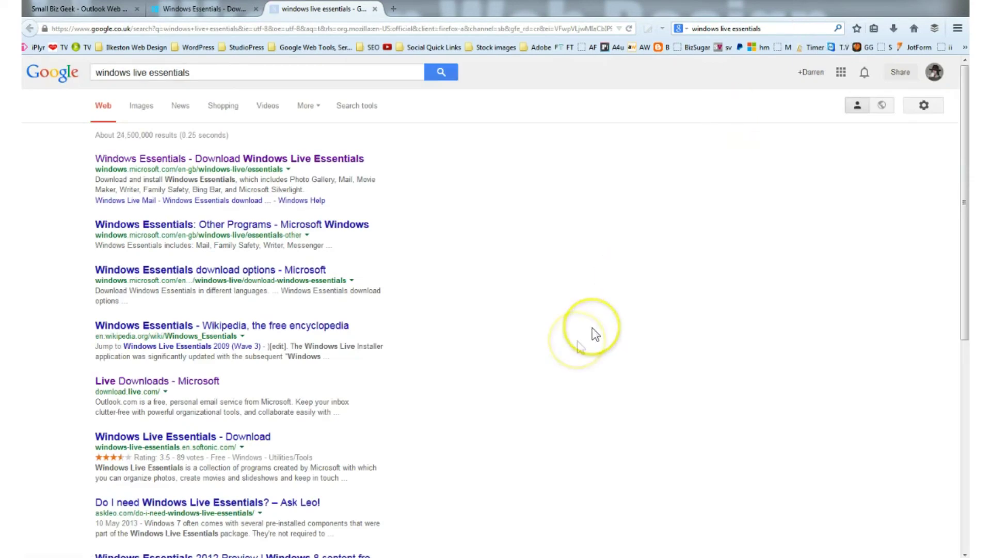
pyautogui.click(319, 161)
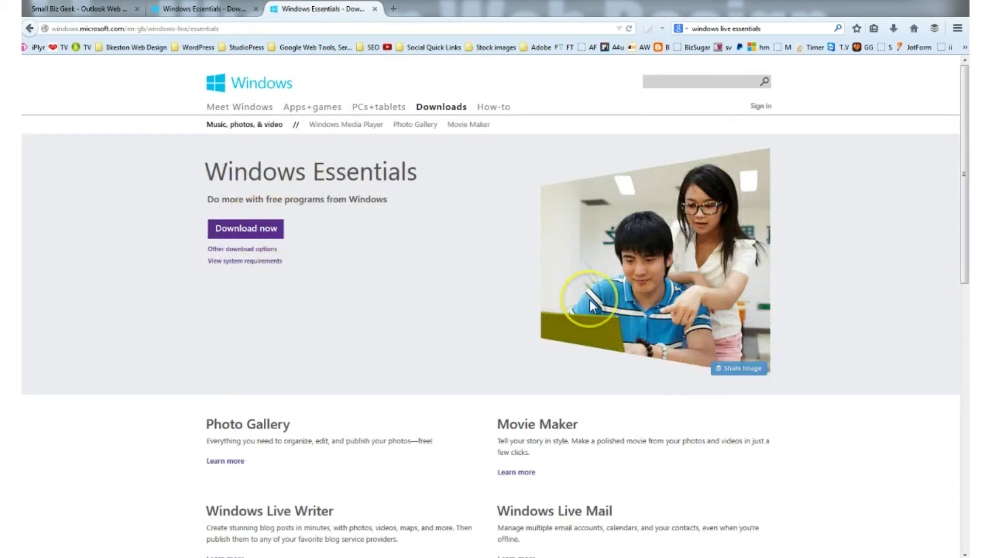
pyautogui.hotkey('ctrl', 'l')
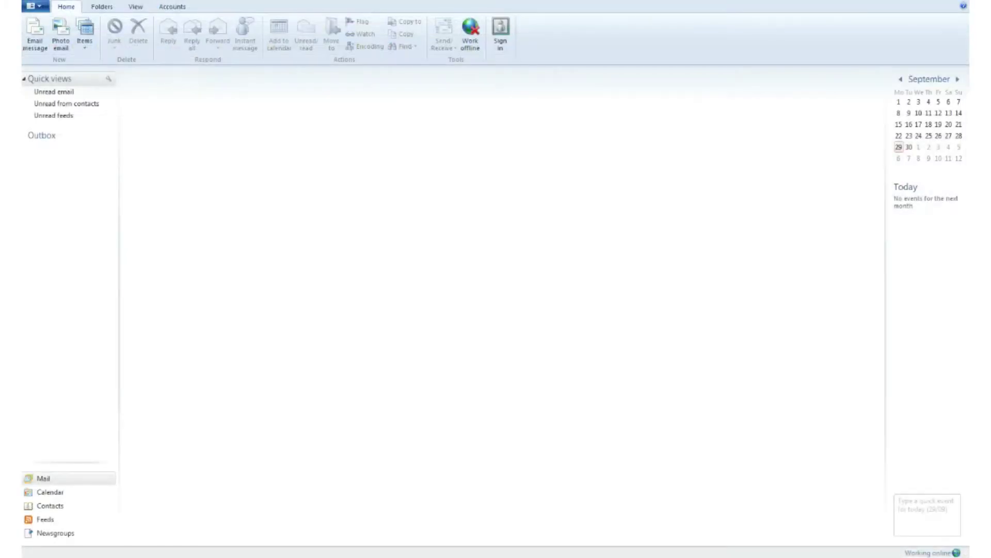
pyautogui.click(673, 308)
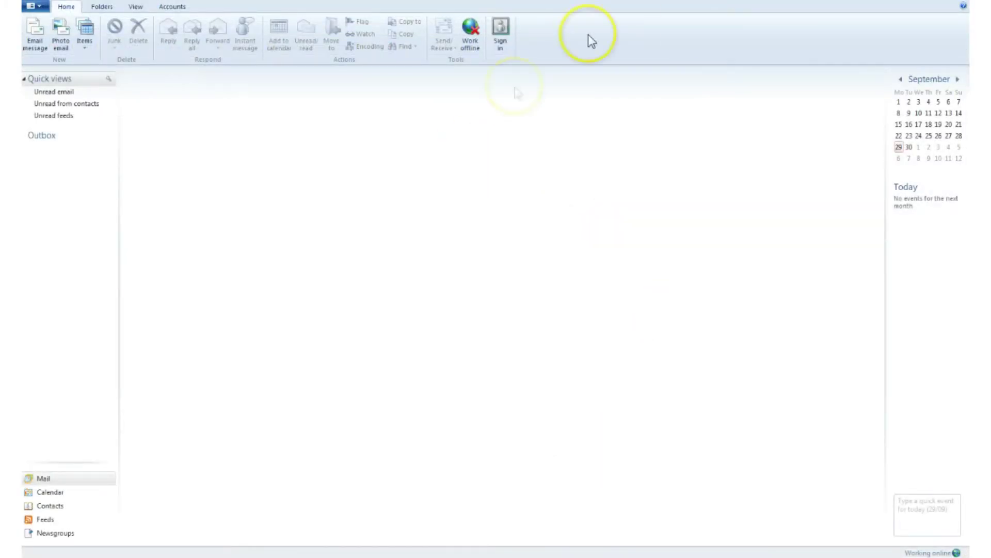
# - Restore the Live Mail window and start adding a new account via Options > Email accounts
pyautogui.press('super+Down')
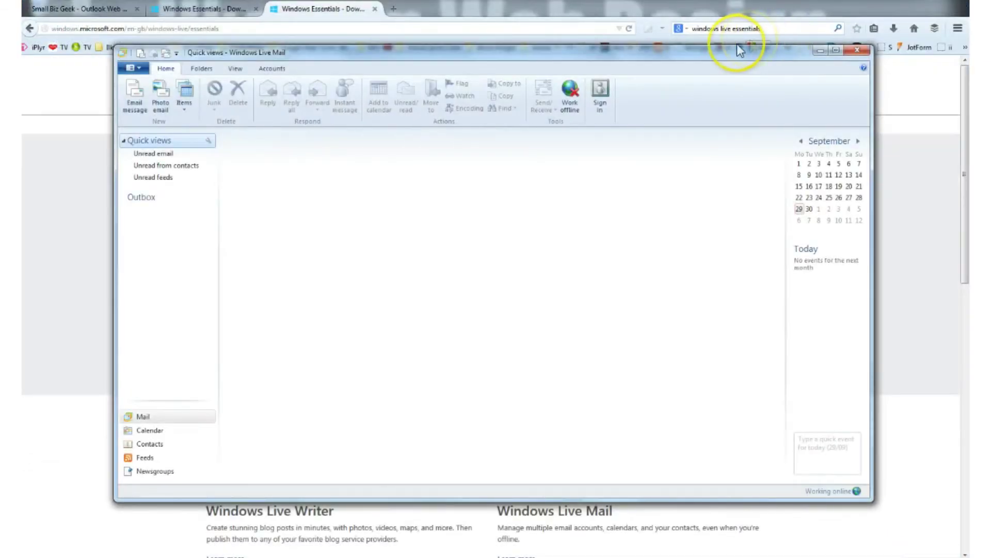
pyautogui.moveTo(720, 54); pyautogui.dragTo(684, 50)
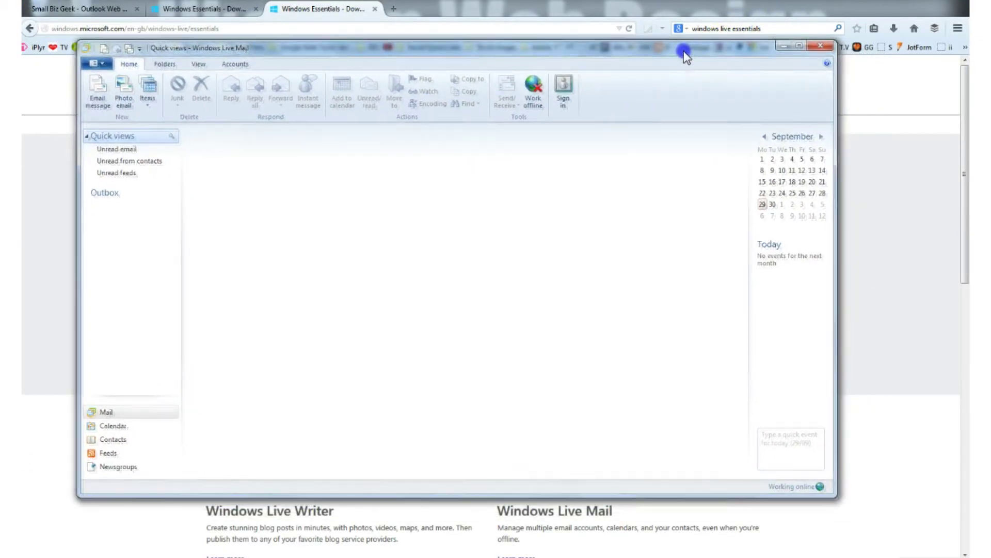
pyautogui.click(106, 64)
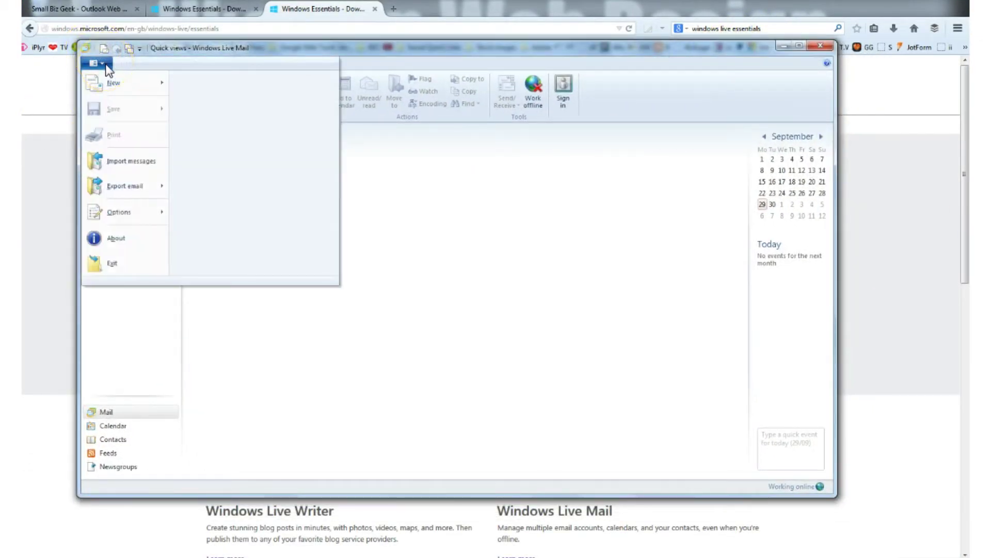
pyautogui.click(159, 217)
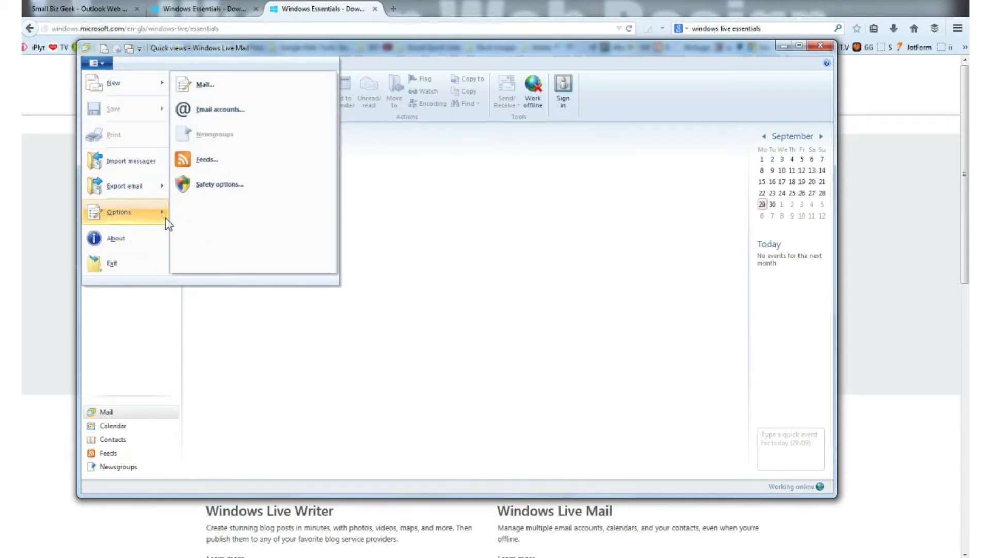
pyautogui.click(234, 115)
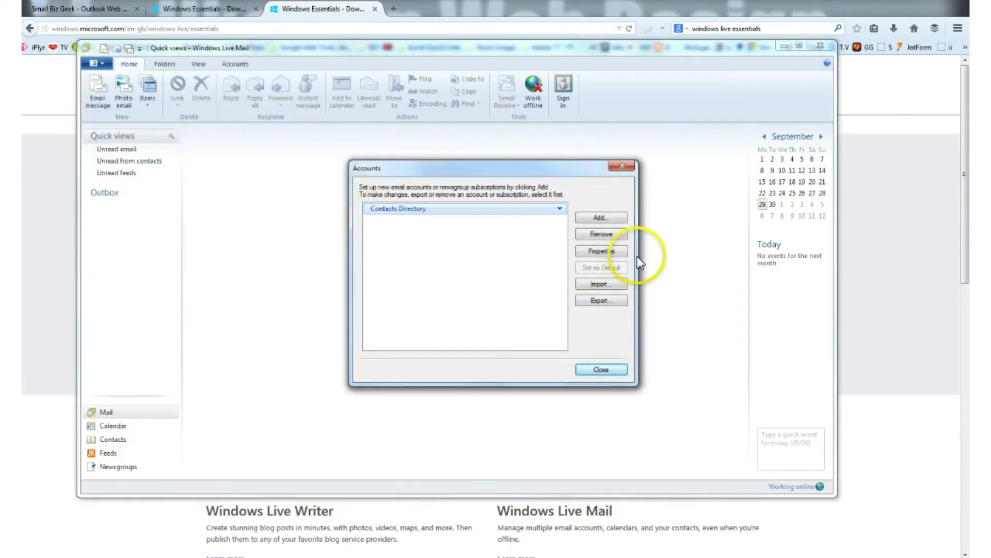
pyautogui.click(603, 217)
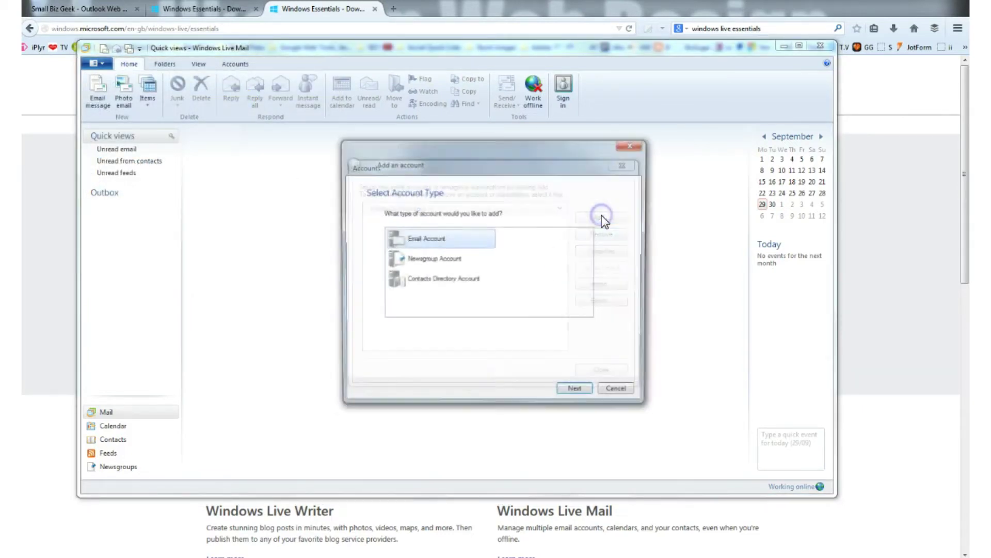
# - Choose Email Account as the type and enter the account's e-mail address
pyautogui.click(468, 241)
pyautogui.click(570, 392)
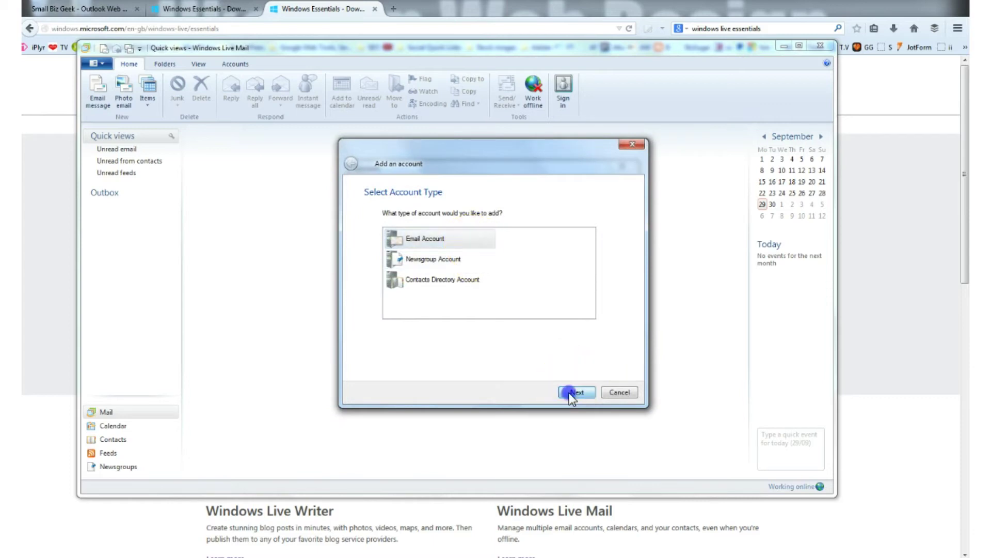
pyautogui.click(417, 209)
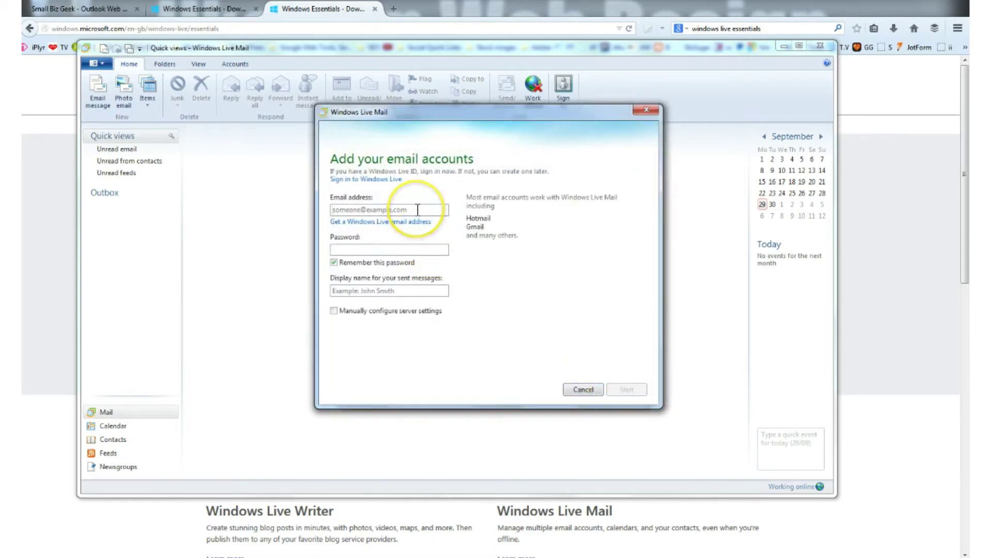
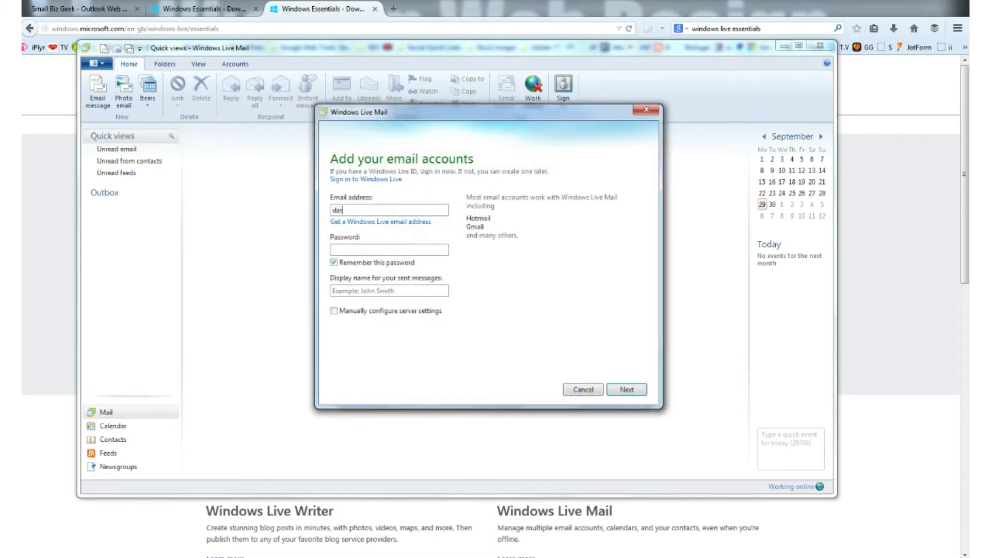
# - Paste the account password, set display name 'Small Biz Geek', and choose manual server configuration
pyautogui.click(432, 249)
pyautogui.hotkey('ctrl', 'v')
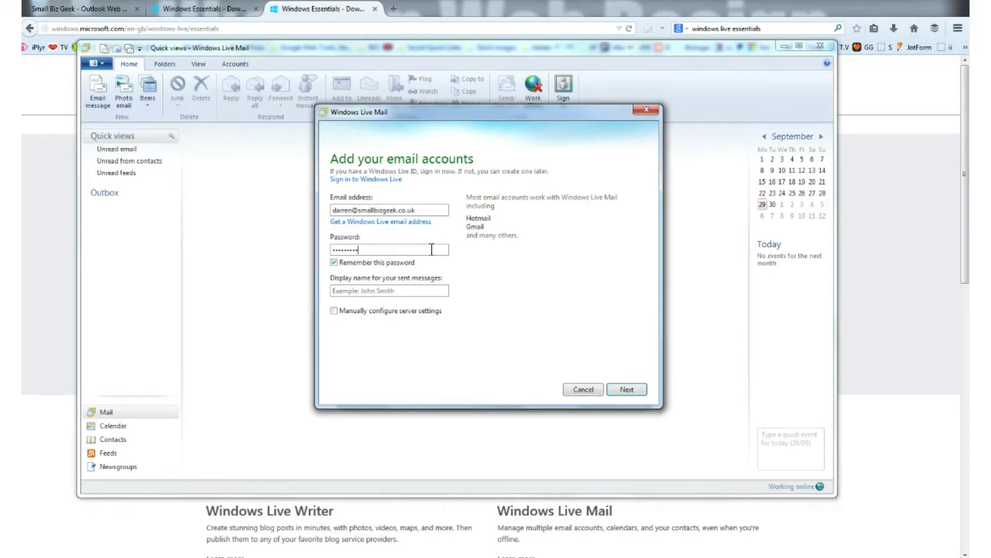
pyautogui.click(425, 291)
pyautogui.write('Small')
pyautogui.write('Biz Geek')
pyautogui.click(430, 317)
# - Set the incoming server to IMAP at outlook.office365.com on port 993
pyautogui.click(631, 388)
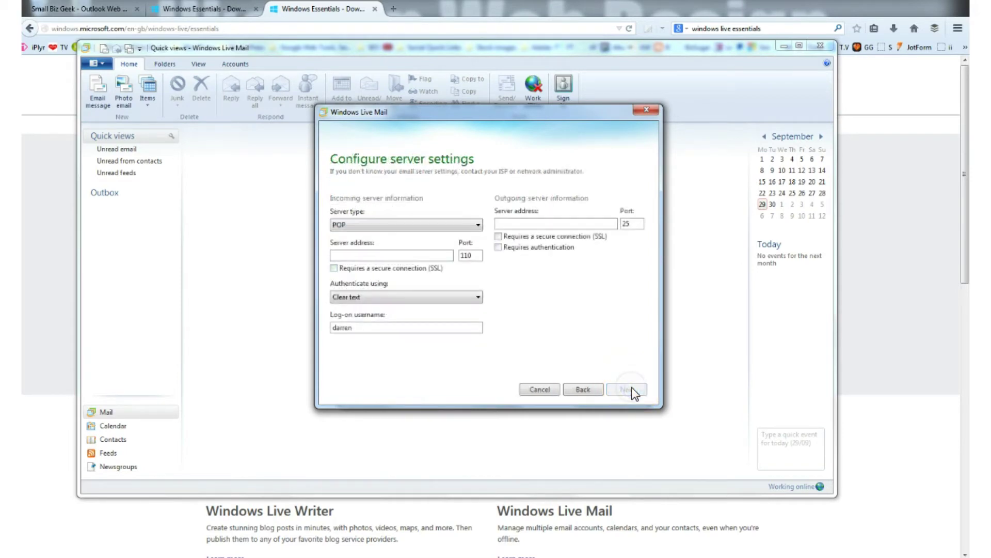
pyautogui.click(395, 234)
pyautogui.click(402, 226)
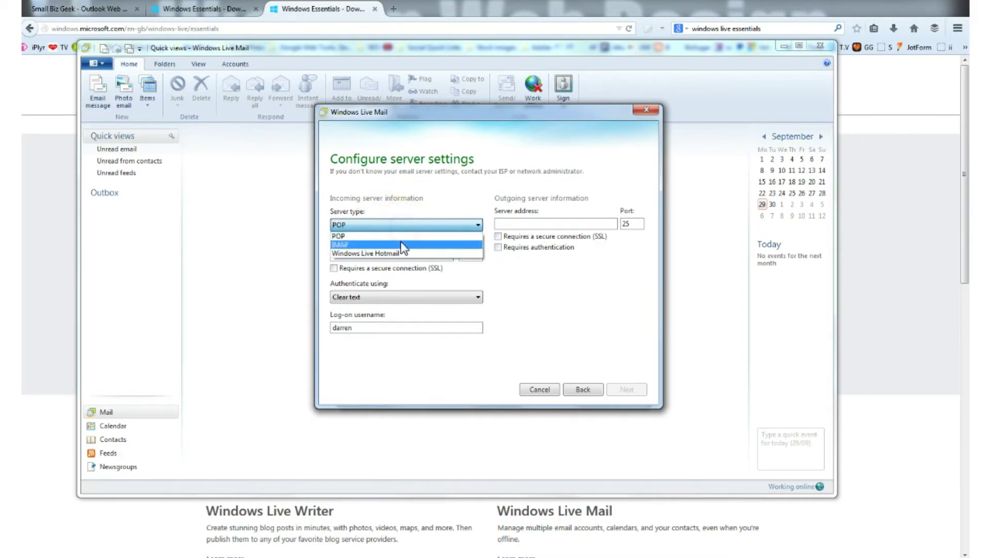
pyautogui.click(401, 241)
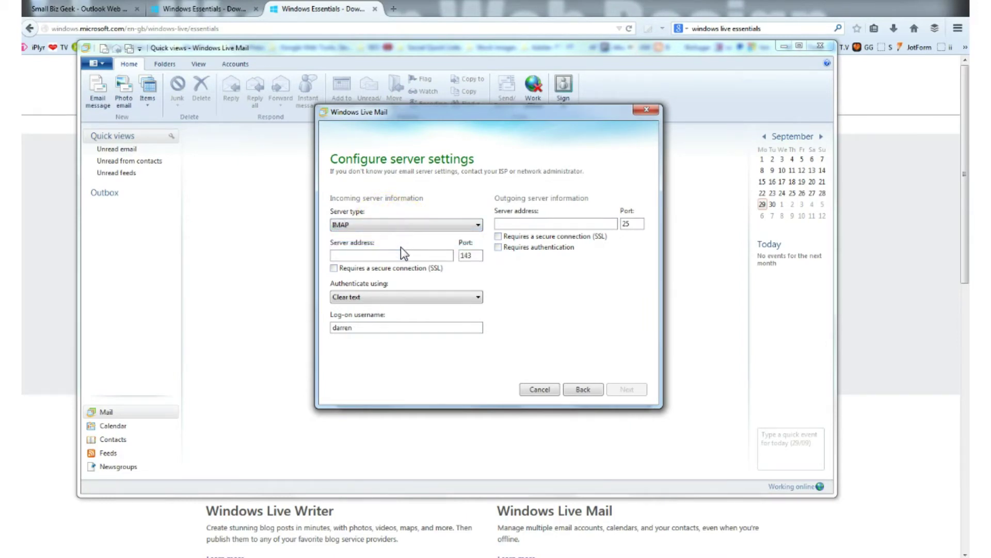
pyautogui.click(400, 256)
pyautogui.click(400, 258)
pyautogui.click(393, 256)
pyautogui.write('outlook.office365.com')
pyautogui.doubleClick(467, 255)
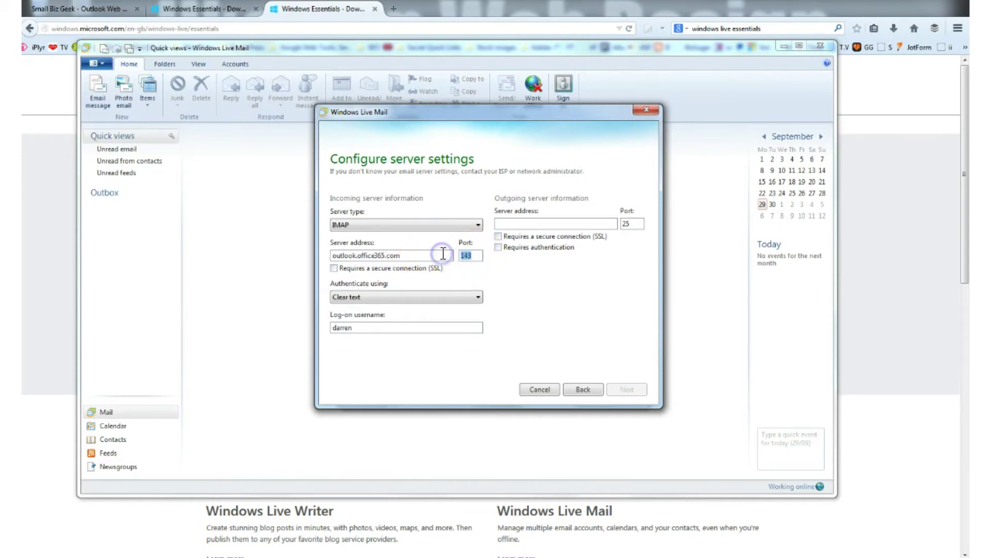
pyautogui.write('993')
# - Require SSL for incoming mail, keep Clear text, and complete the log-on username with the e-mail domain
pyautogui.click(333, 267)
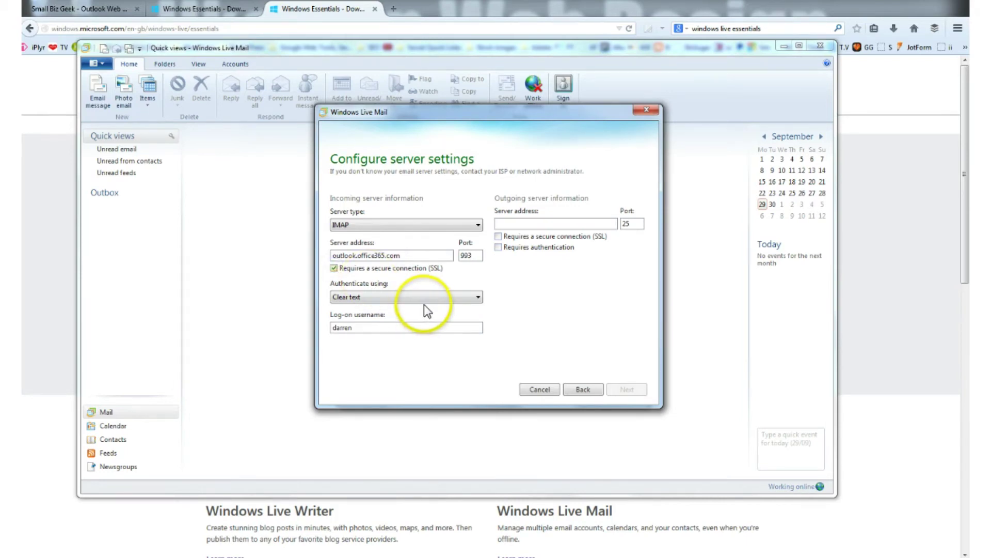
pyautogui.click(424, 298)
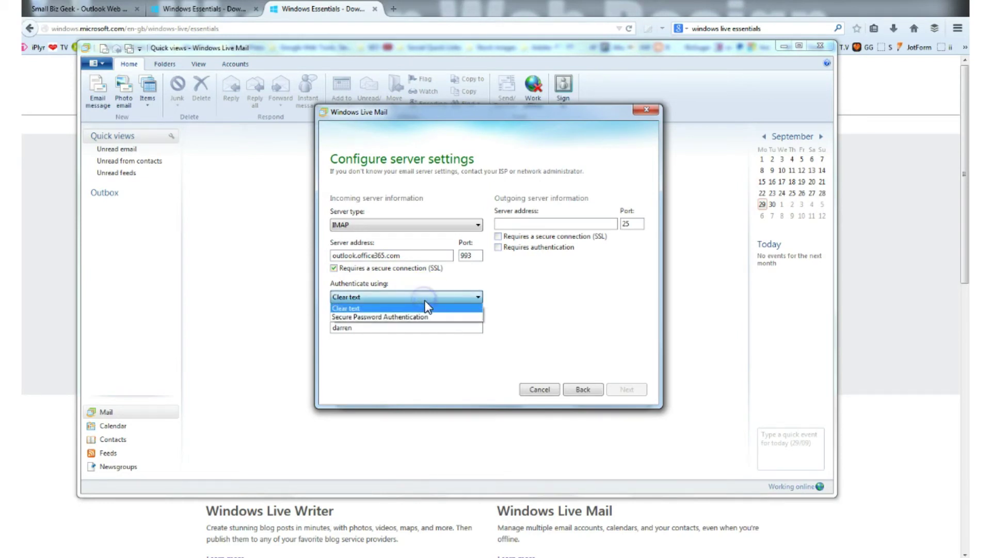
pyautogui.click(423, 308)
pyautogui.click(416, 325)
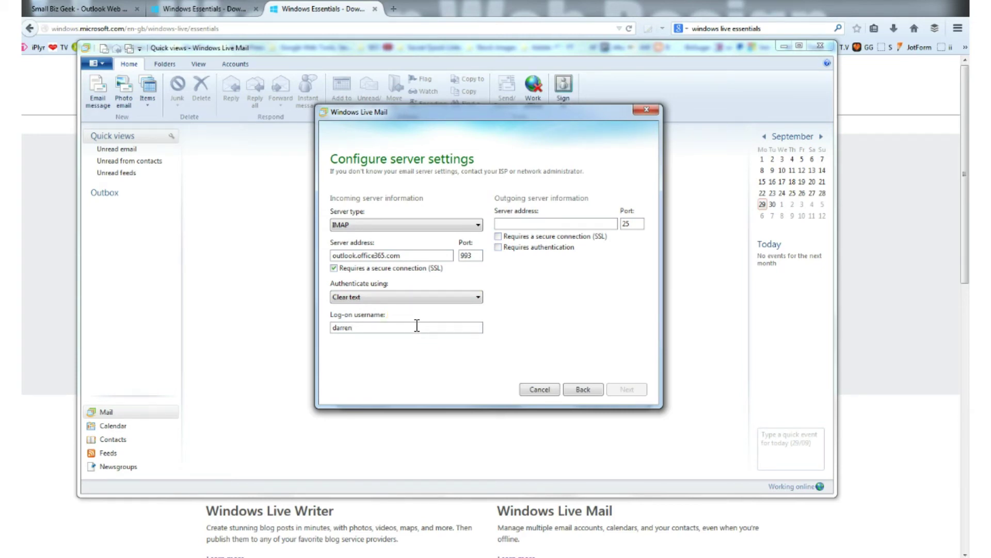
pyautogui.write('@smallbizgeek.co.uk')
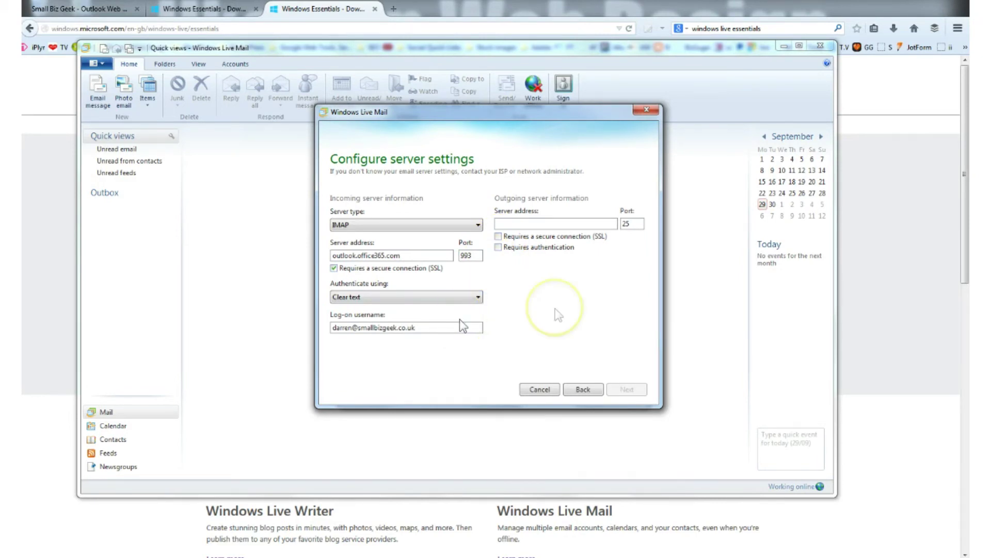
pyautogui.click(555, 224)
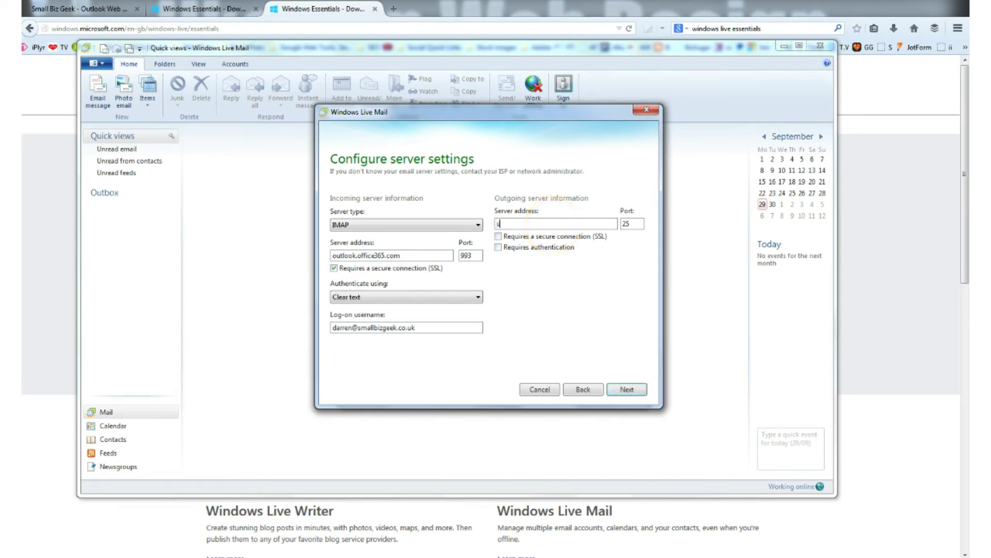
# - Set outgoing server smtp.office365.com requiring SSL and authentication, then finish the account wizard
pyautogui.write('mtp.office365.com')
pyautogui.click(498, 236)
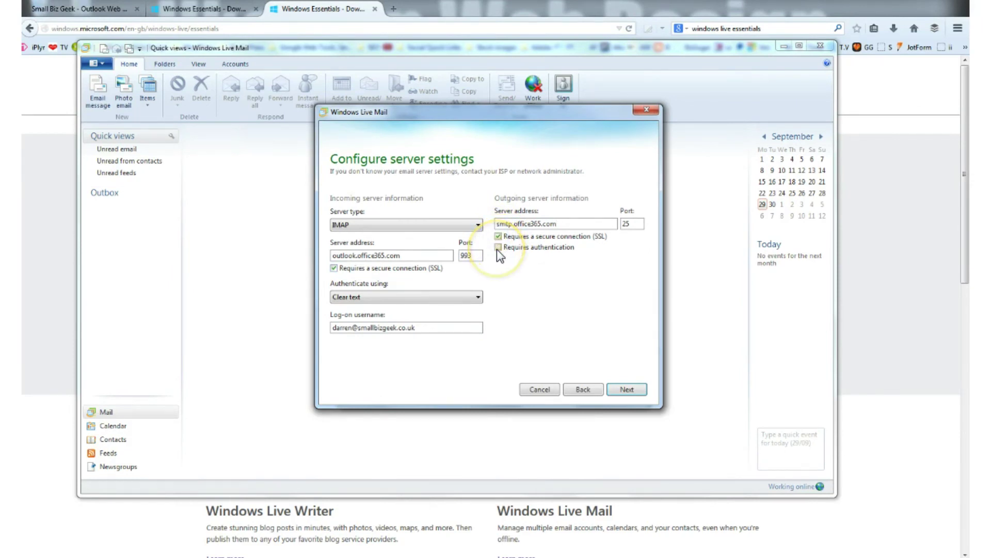
pyautogui.click(498, 247)
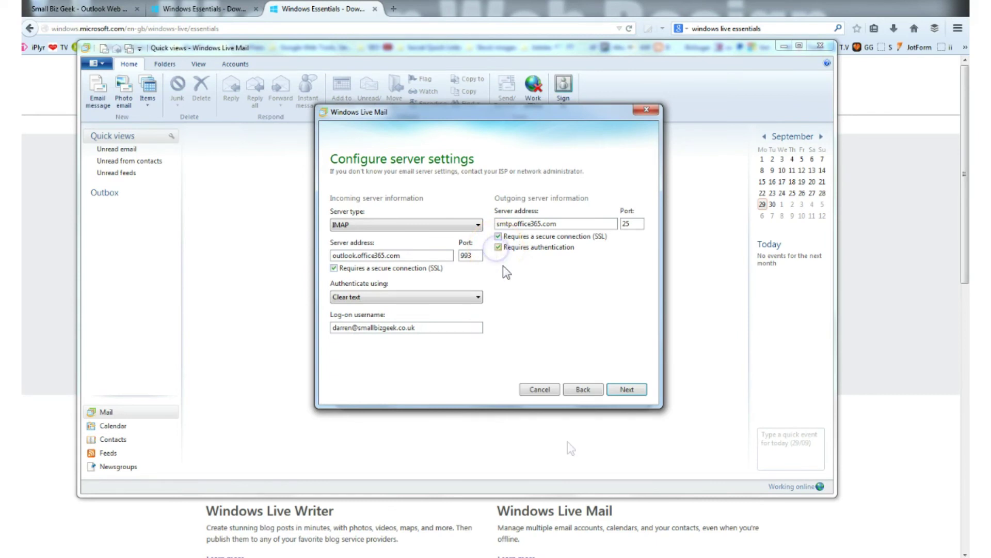
pyautogui.click(627, 390)
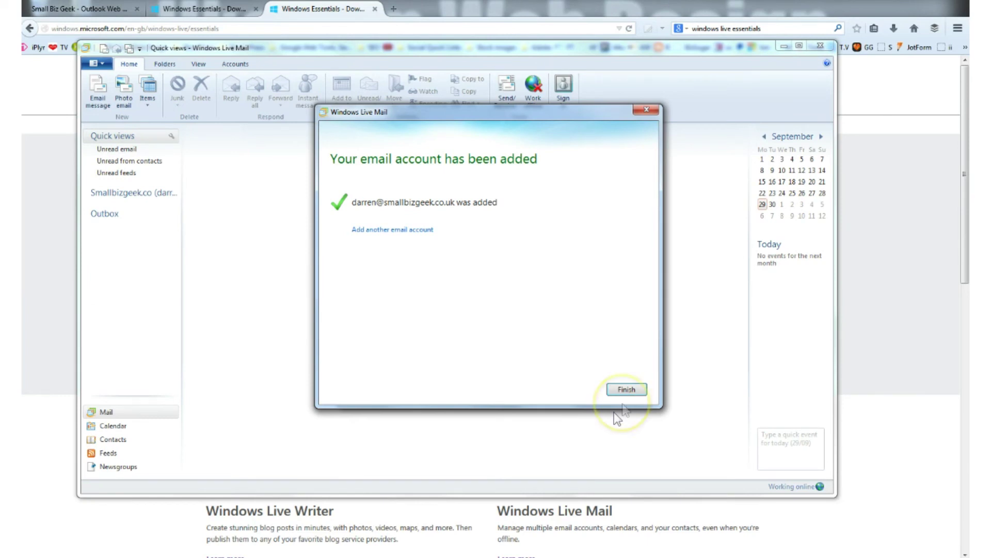
pyautogui.click(629, 391)
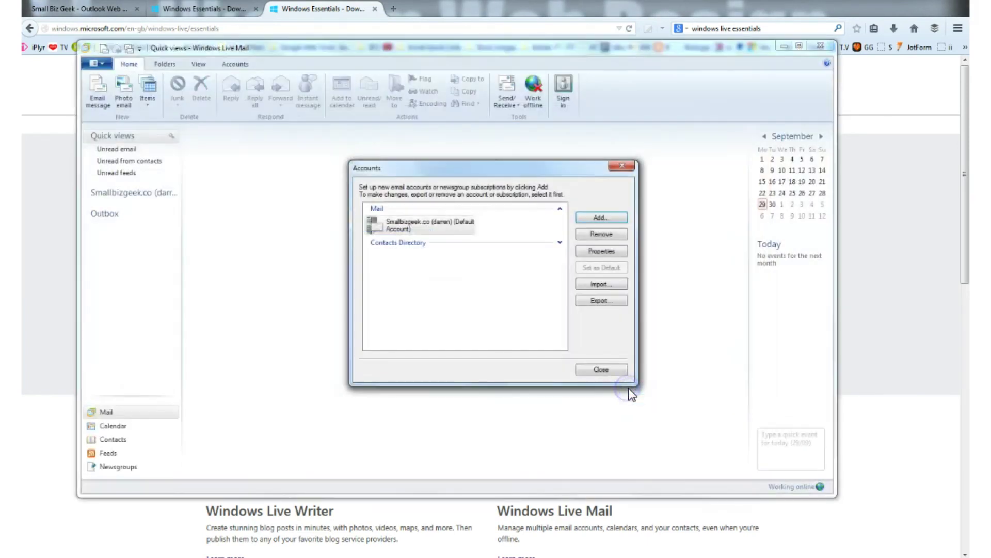
# - Close the Accounts dialog, open the new account's Inbox, and read the Testing Office 365 email
pyautogui.click(621, 382)
pyautogui.click(616, 369)
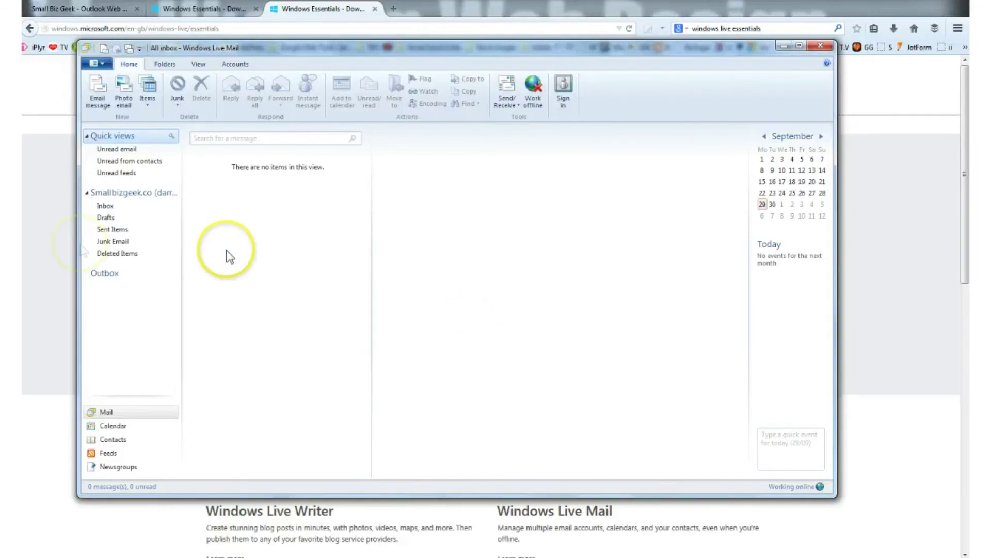
pyautogui.click(106, 207)
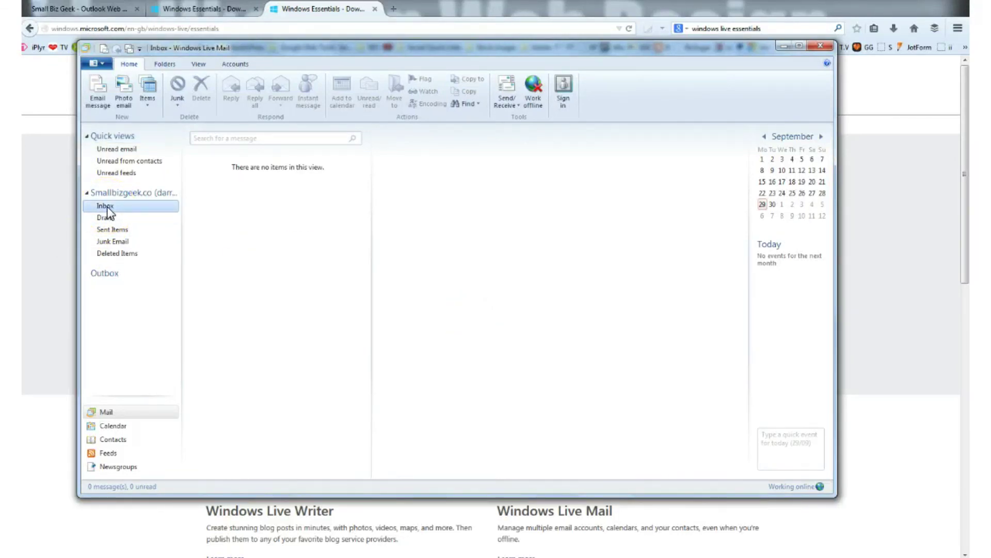
pyautogui.click(109, 209)
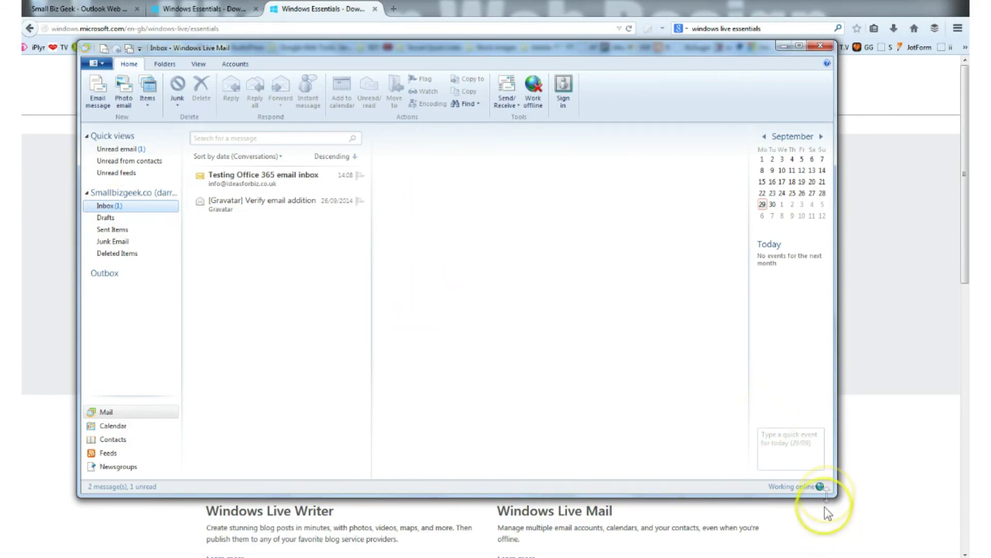
pyautogui.moveTo(826, 497); pyautogui.dragTo(881, 512)
pyautogui.click(294, 187)
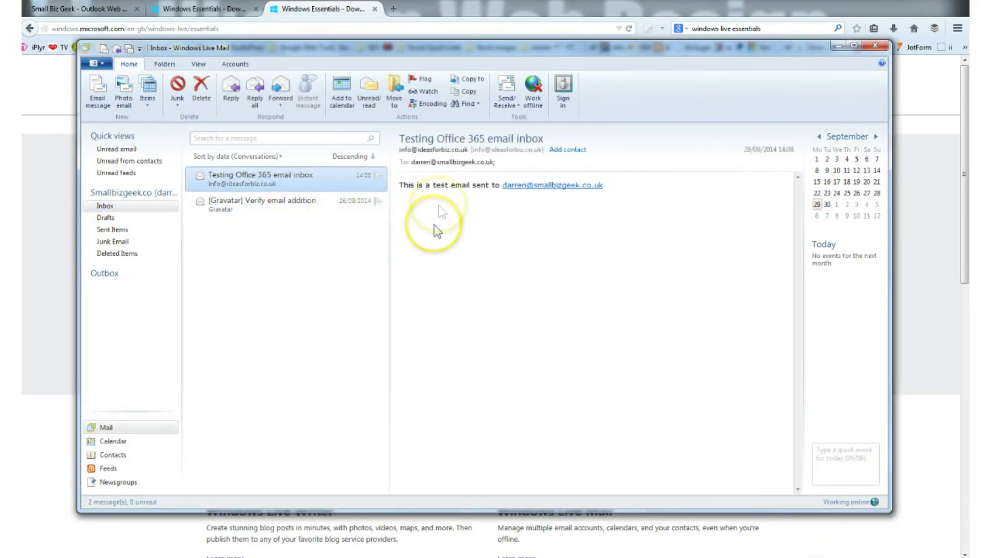
# - Switch to the Outlook Web App tab to compare the same test email
pyautogui.click(91, 10)
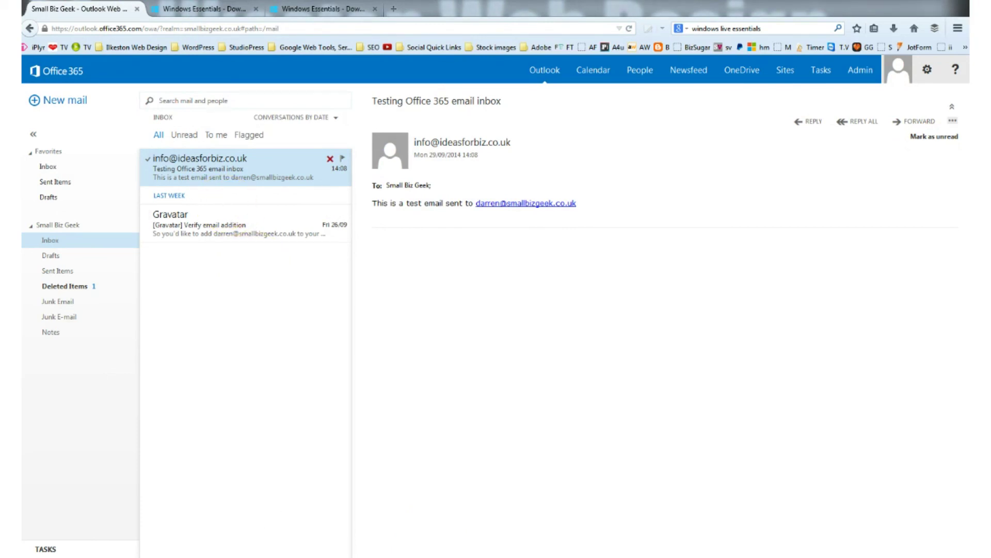
pyautogui.click(502, 555)
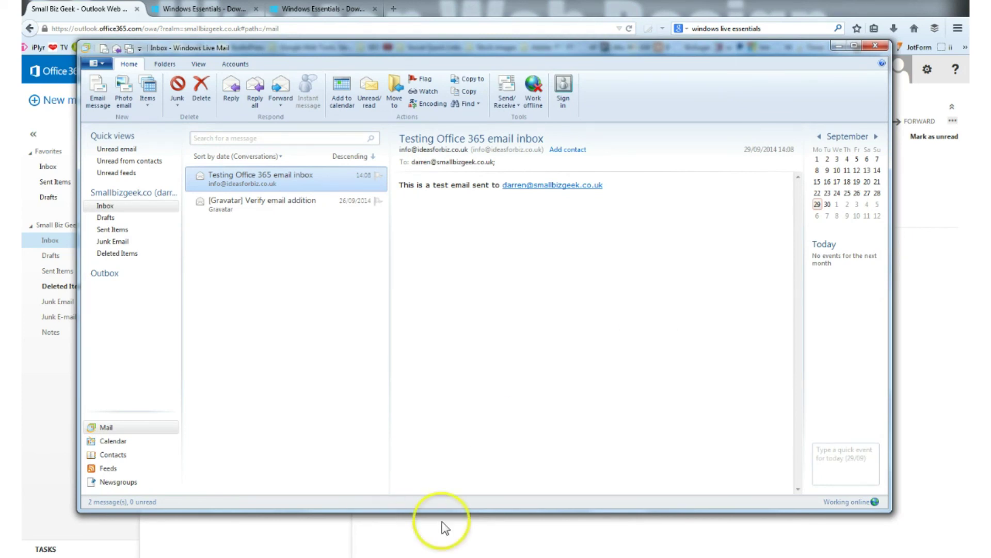
pyautogui.click(441, 555)
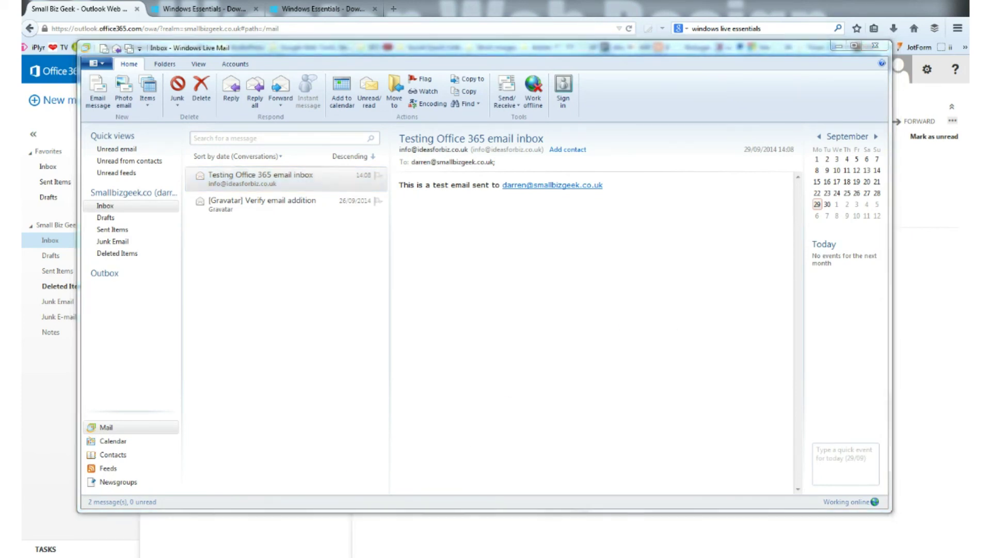
pyautogui.click(838, 47)
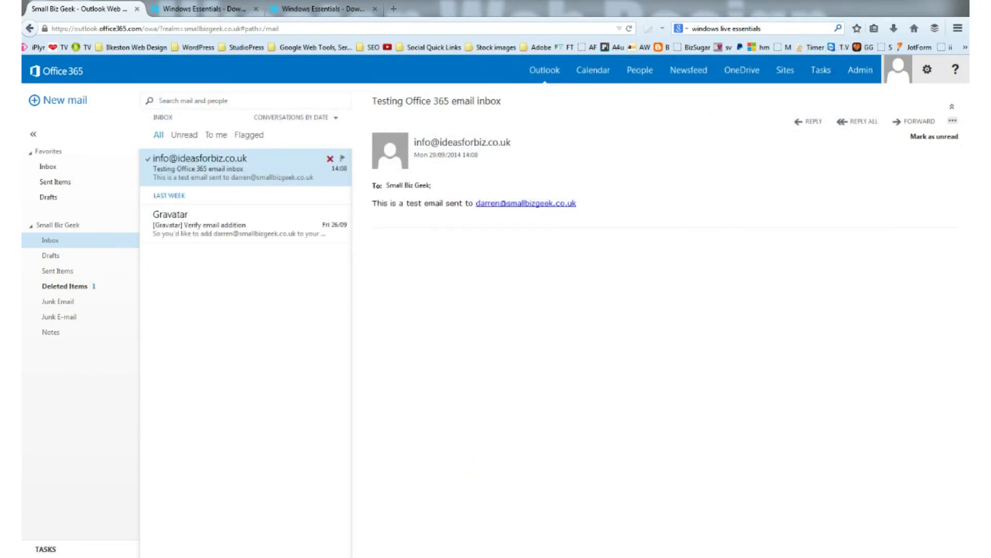